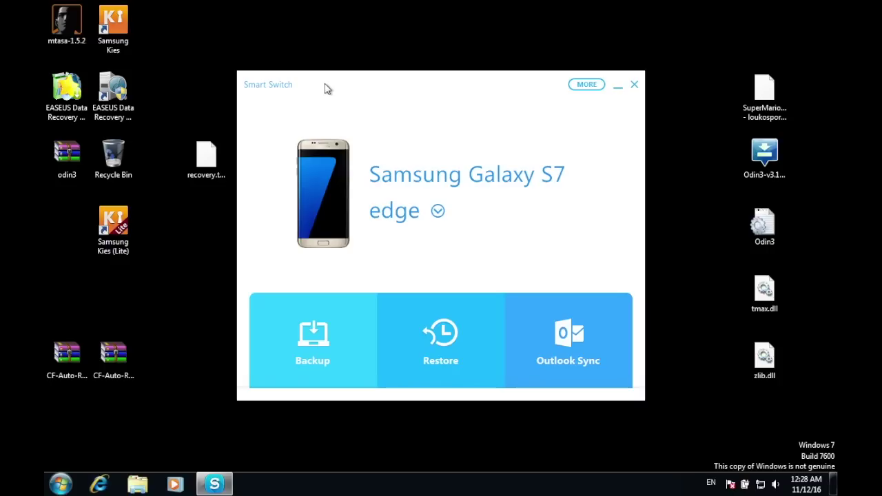
{"action": "mouse_move", "coordinate": [326, 86]}
{"action": "left_mouse_down"}
{"action": "mouse_move", "coordinate": [333, 70]}
{"action": "mouse_move", "coordinate": [341, 89]}
{"action": "left_mouse_up"}
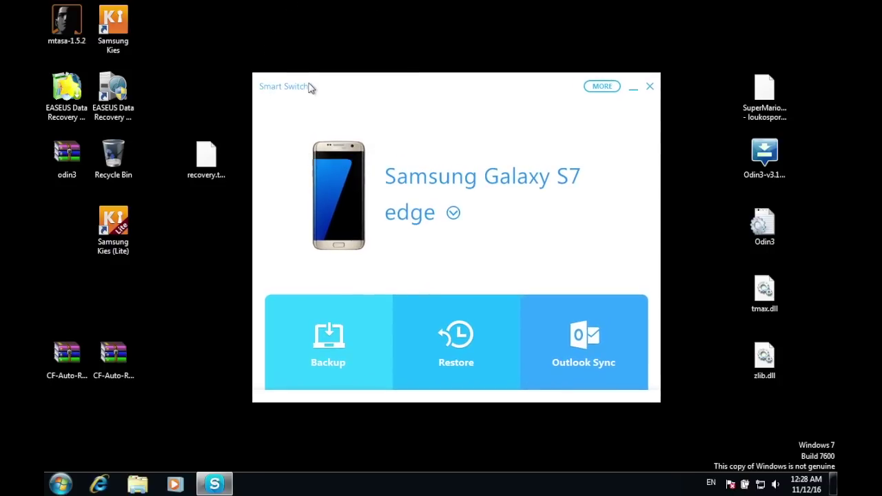
{"action": "right_click", "coordinate": [257, 6]}
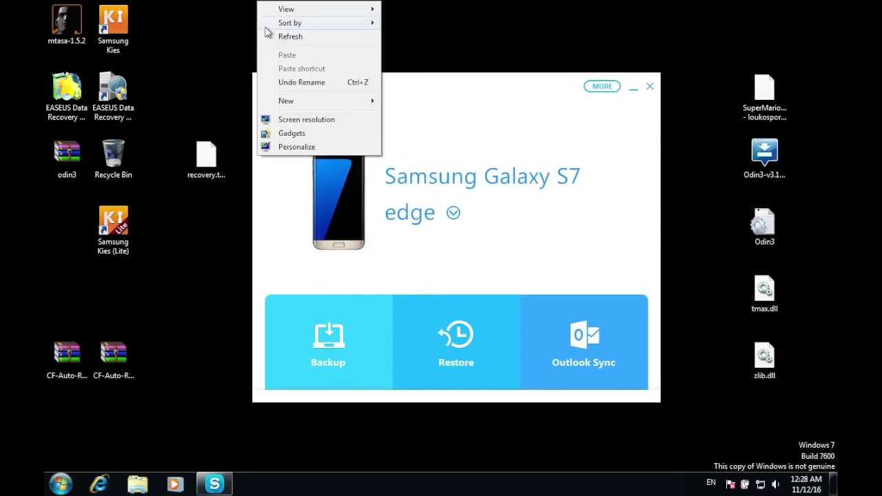
{"action": "left_click", "coordinate": [264, 35]}
{"action": "right_click", "coordinate": [233, 49]}
{"action": "left_click", "coordinate": [247, 81]}
{"action": "left_click_drag", "start_coordinate": [314, 88], "coordinate": [253, 87]}
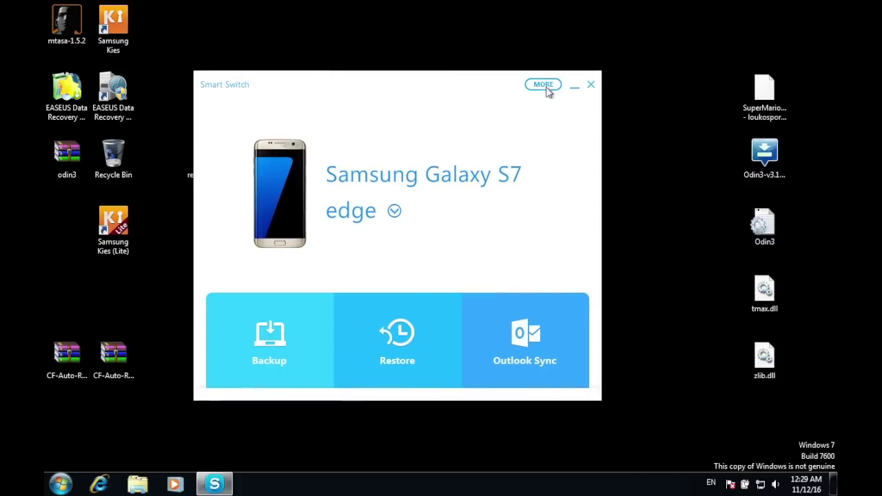
{"action": "left_click", "coordinate": [540, 86]}
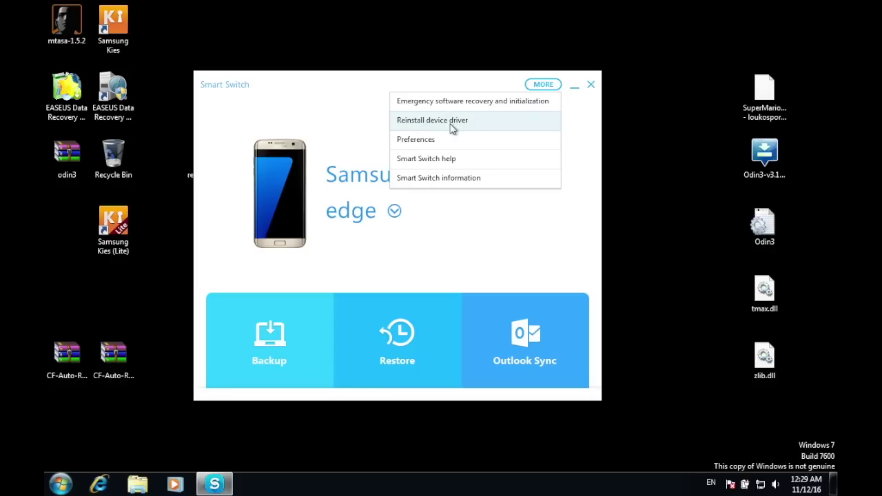
{"action": "left_click", "coordinate": [379, 102]}
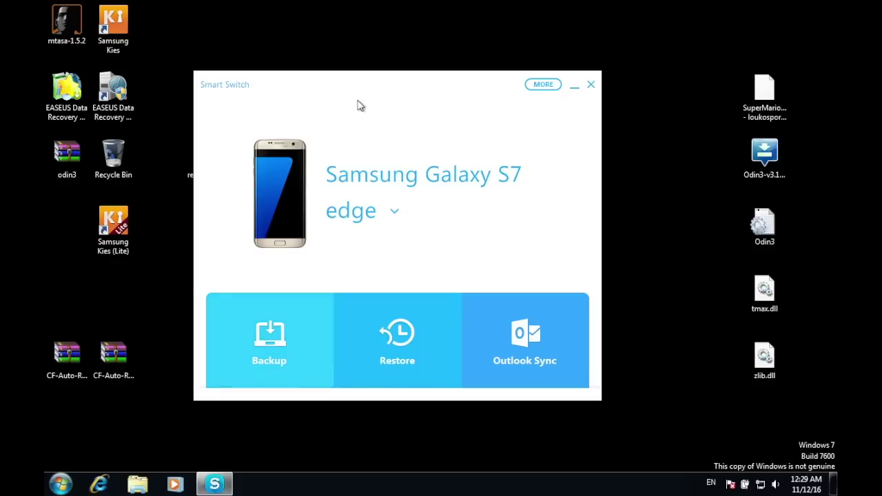
{"action": "left_click_drag", "start_coordinate": [355, 86], "coordinate": [455, 92]}
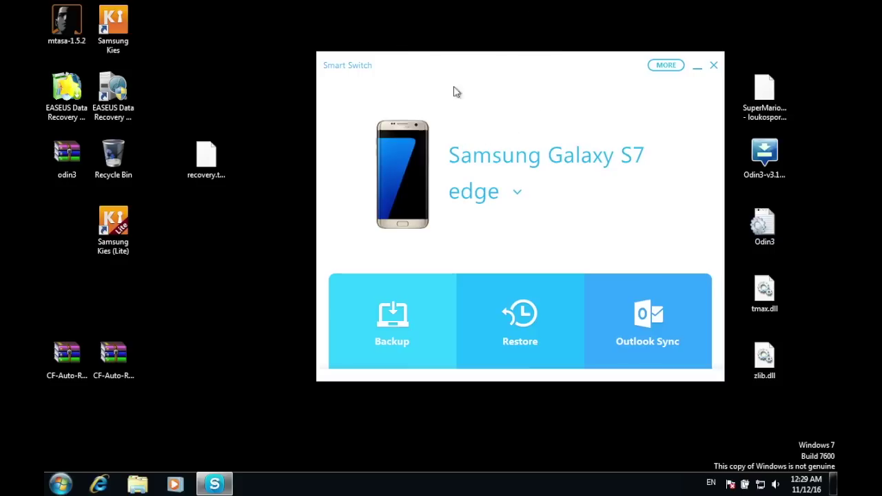
{"action": "right_click", "coordinate": [246, 142]}
{"action": "left_click", "coordinate": [257, 181]}
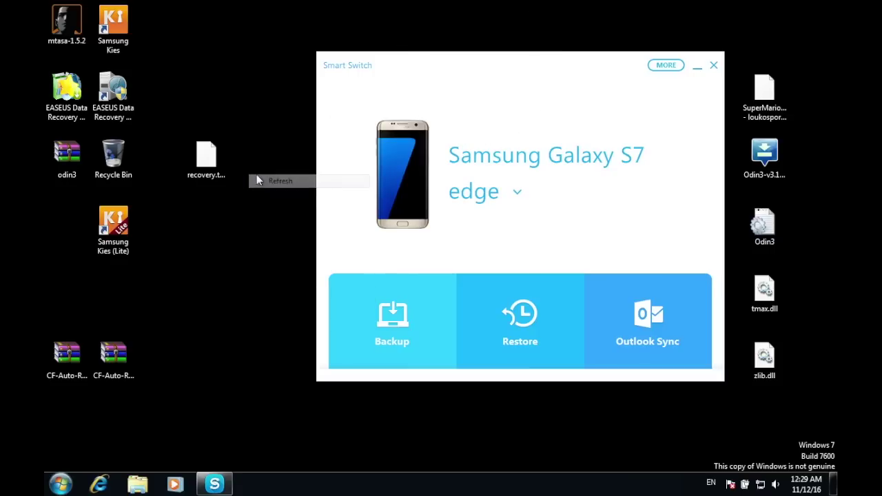
{"action": "right_click", "coordinate": [194, 87]}
{"action": "left_click", "coordinate": [409, 104]}
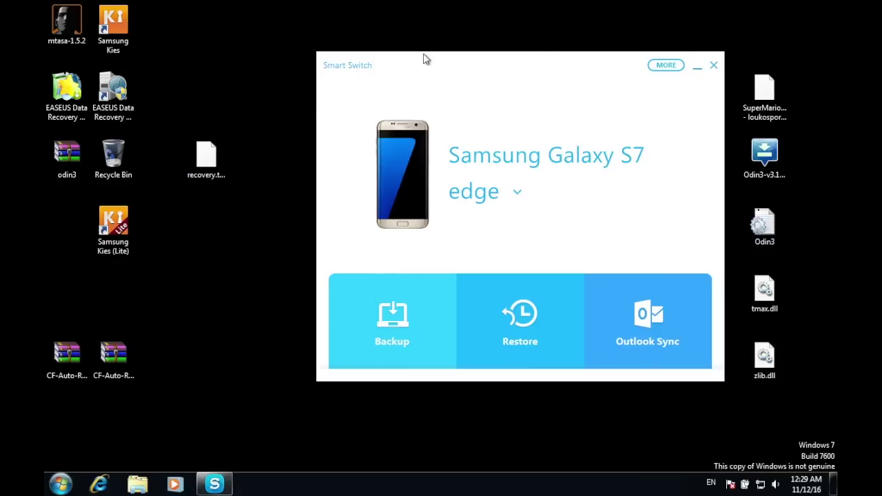
{"action": "left_click_drag", "start_coordinate": [423, 59], "coordinate": [325, 39]}
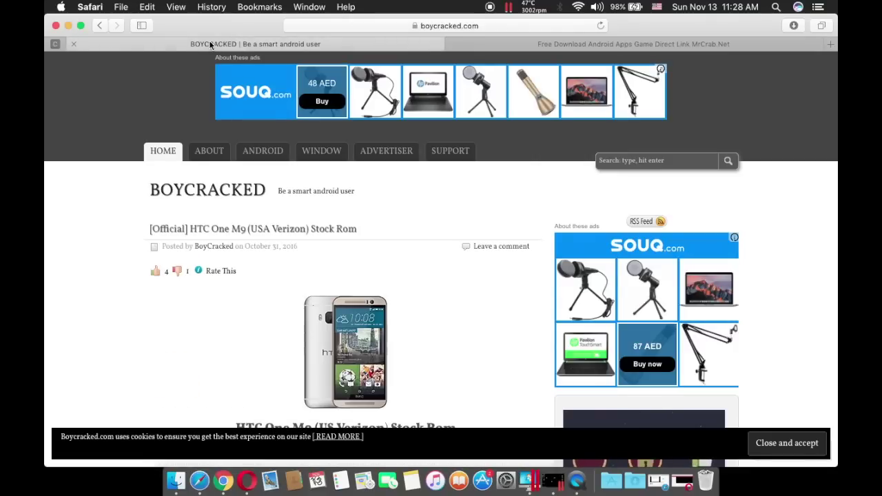
In Safari, view the MrCrab.Net page, return to BOYCRACKED and open its Android Stock rom category.
{"action": "left_click", "coordinate": [505, 42]}
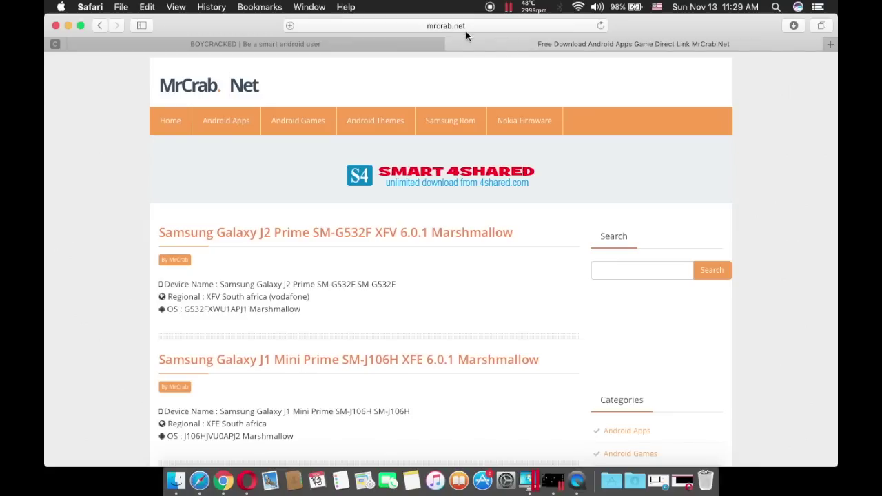
{"action": "left_click", "coordinate": [366, 45]}
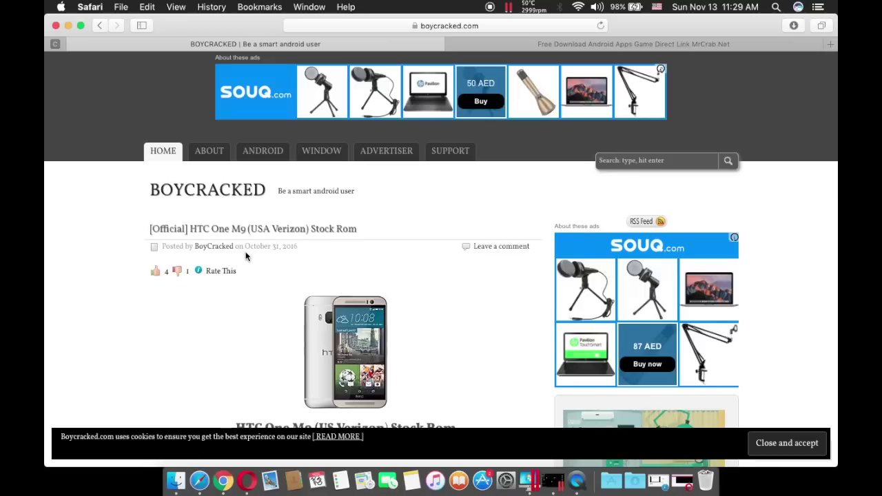
{"action": "scroll", "coordinate": [246, 253], "scroll_direction": "down", "scroll_amount": 2}
{"action": "scroll", "coordinate": [246, 252], "scroll_direction": "up", "scroll_amount": 2}
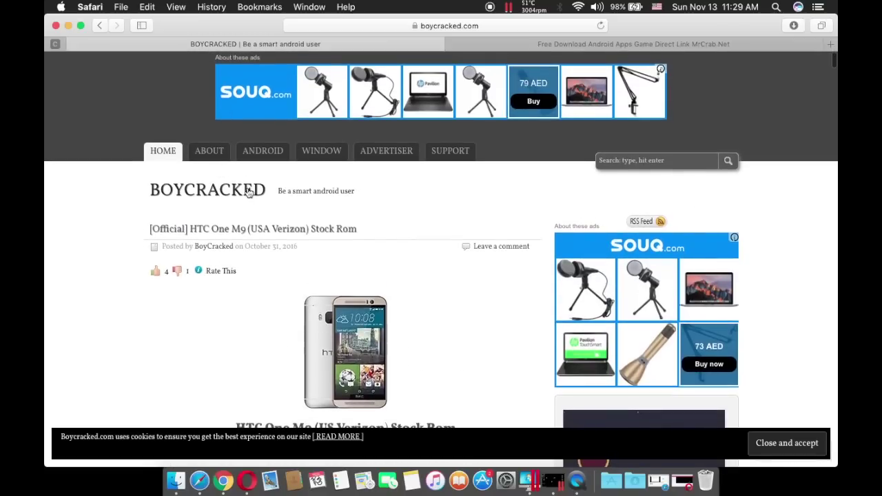
{"action": "mouse_move", "coordinate": [251, 156]}
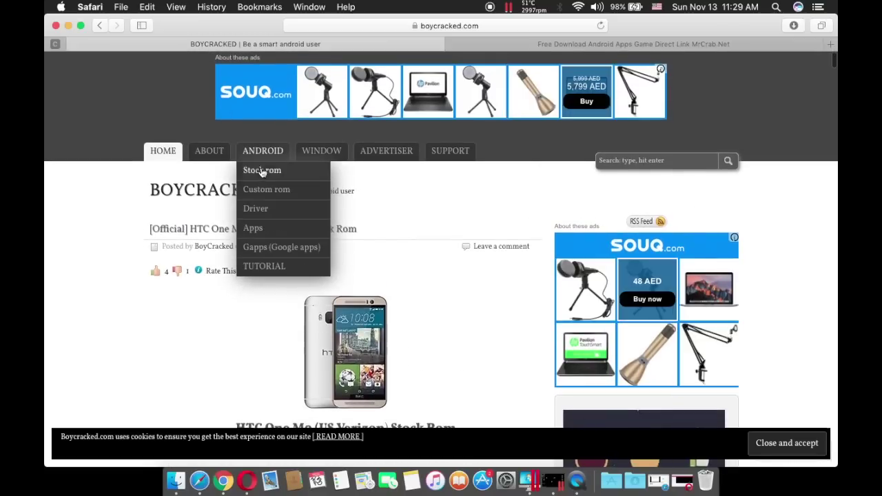
{"action": "left_click", "coordinate": [256, 172]}
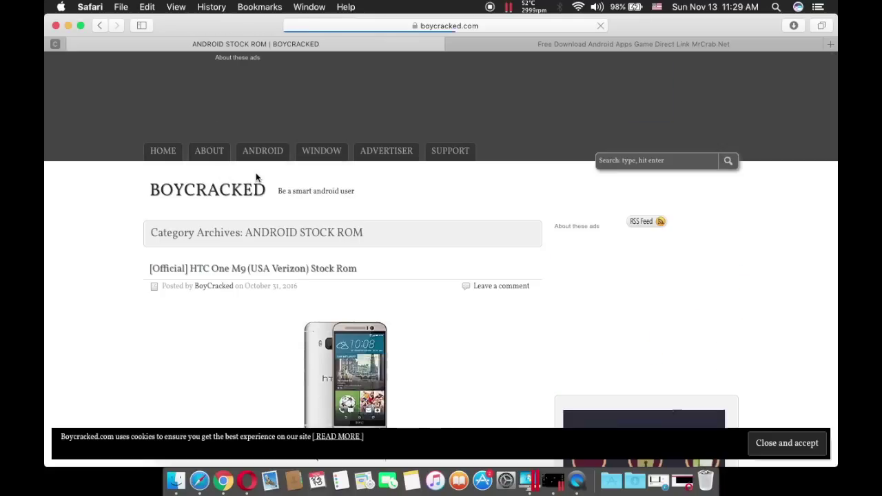
Search the BOYCRACKED site for the phone model SM-G935F.
{"action": "scroll", "coordinate": [638, 177], "scroll_direction": "down", "scroll_amount": 5}
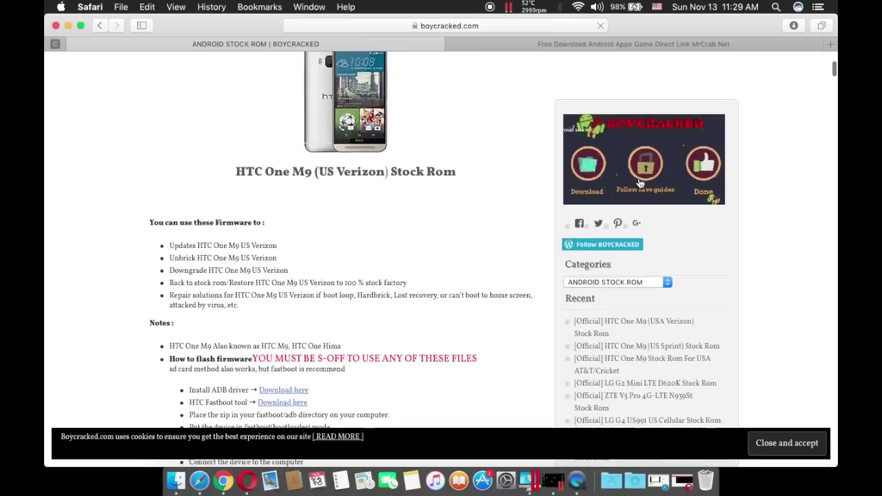
{"action": "scroll", "coordinate": [638, 177], "scroll_direction": "up", "scroll_amount": 5}
{"action": "left_click", "coordinate": [634, 161]}
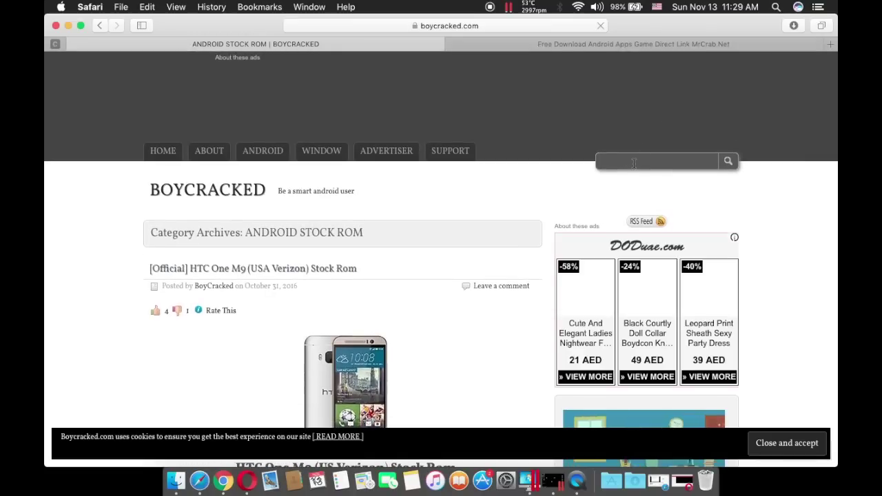
{"action": "type", "text": "SM"}
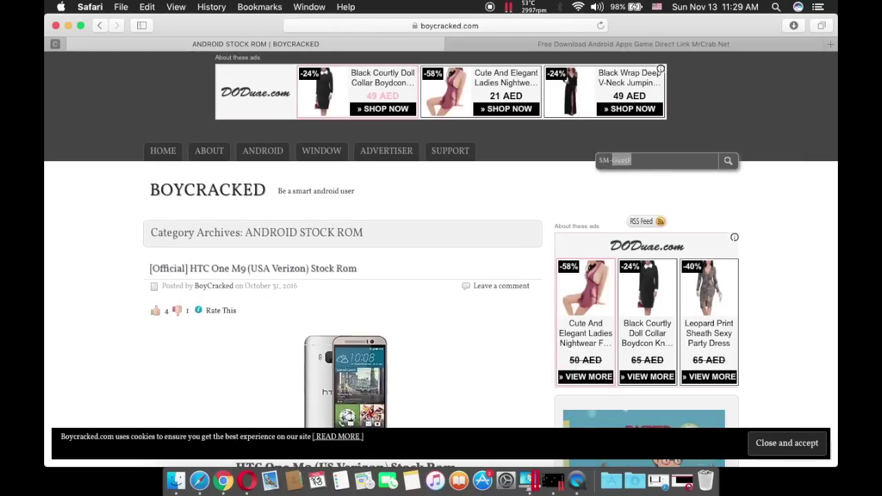
{"action": "type", "text": "-G9"}
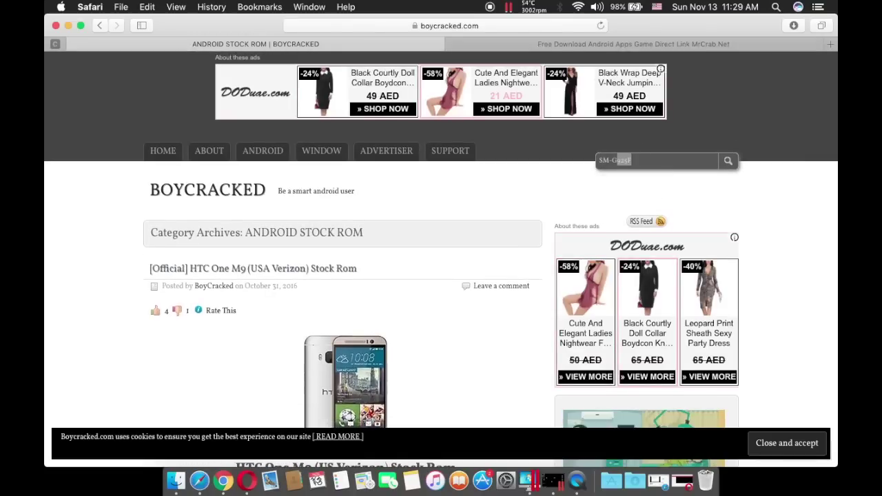
{"action": "type", "text": "35F"}
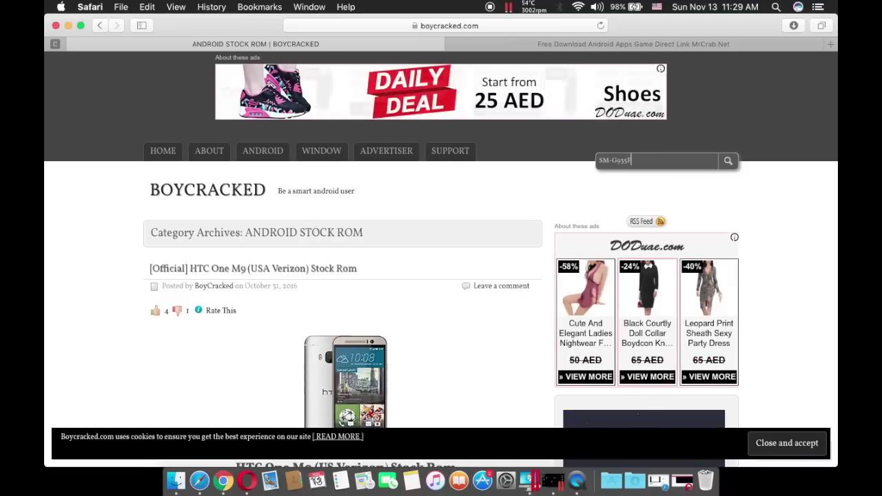
{"action": "key", "text": "Return"}
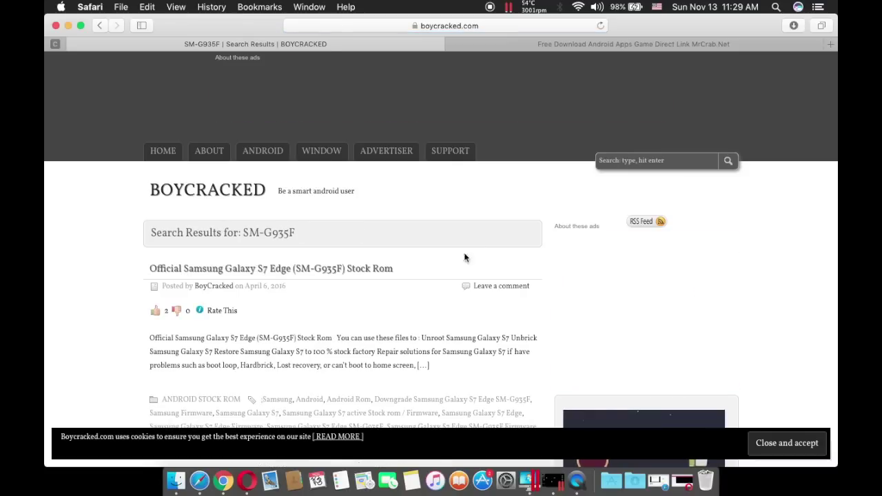
Open the search result "Official Samsung Galaxy S7 Edge (SM-G935F) Stock Rom".
{"action": "scroll", "coordinate": [390, 301], "scroll_direction": "down", "scroll_amount": 5}
{"action": "scroll", "coordinate": [390, 300], "scroll_direction": "up", "scroll_amount": 3}
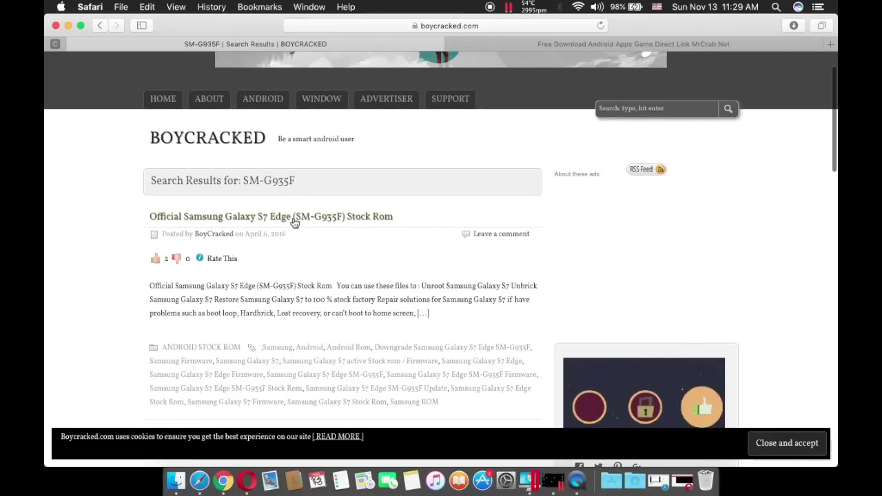
{"action": "left_click", "coordinate": [305, 216]}
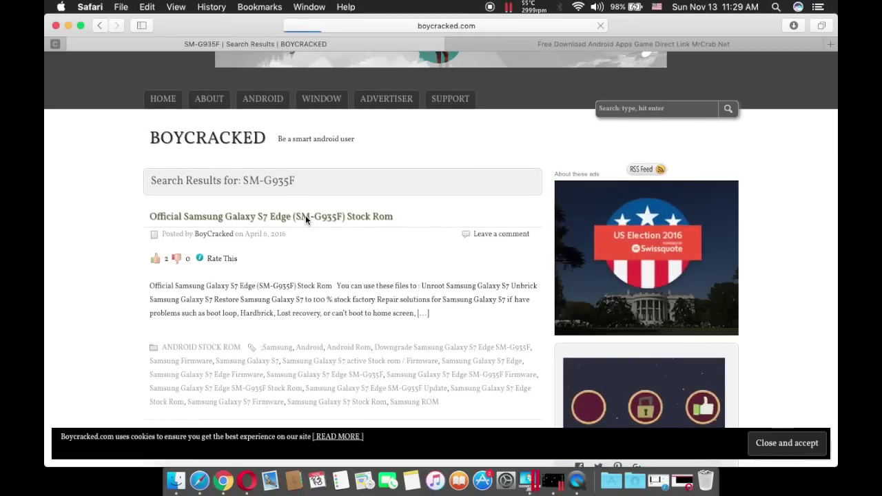
Look through the Galaxy S7 Edge firmware table for its countries, regions and versions.
{"action": "scroll", "coordinate": [317, 341], "scroll_direction": "down", "scroll_amount": 15}
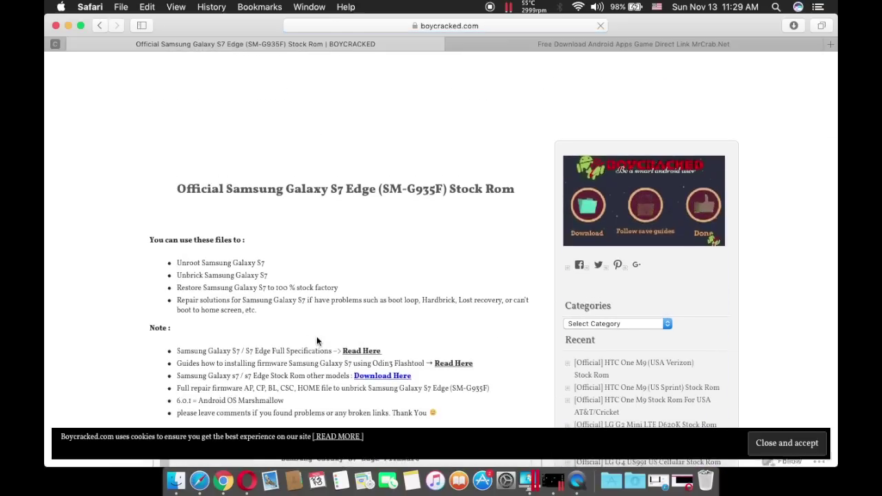
{"action": "scroll", "coordinate": [224, 140], "scroll_direction": "up", "scroll_amount": 5}
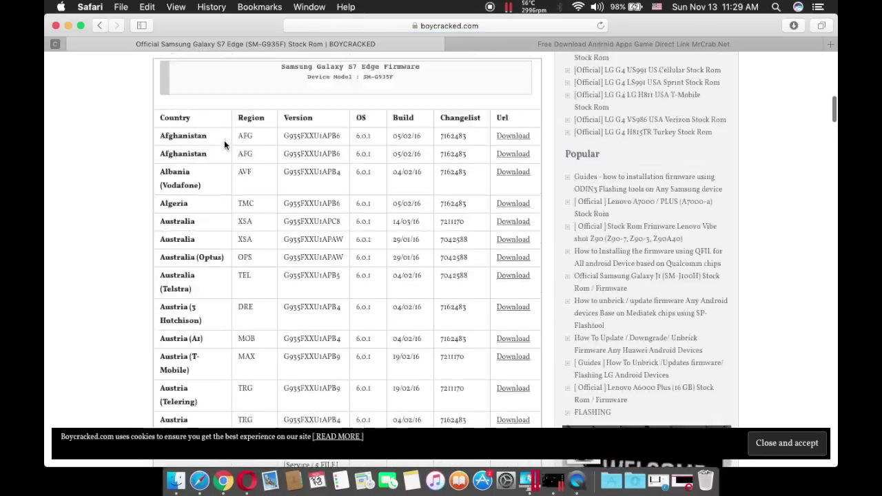
{"action": "scroll", "coordinate": [169, 295], "scroll_direction": "down", "scroll_amount": 8}
{"action": "scroll", "coordinate": [162, 145], "scroll_direction": "up", "scroll_amount": 4}
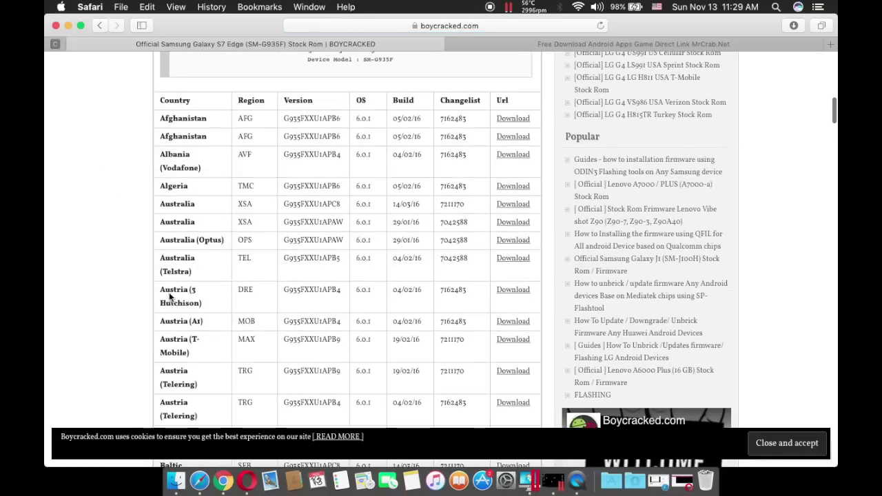
{"action": "scroll", "coordinate": [161, 142], "scroll_direction": "down", "scroll_amount": 9}
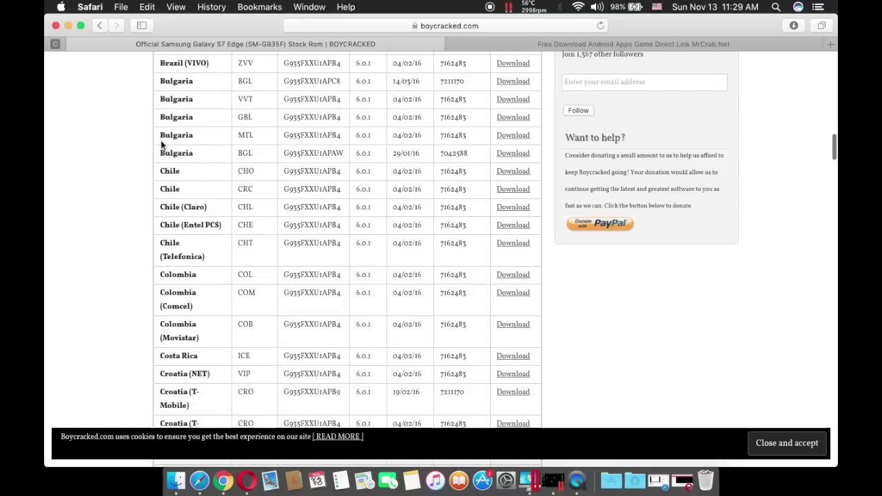
{"action": "scroll", "coordinate": [162, 144], "scroll_direction": "down", "scroll_amount": 5}
{"action": "scroll", "coordinate": [161, 143], "scroll_direction": "down", "scroll_amount": 15}
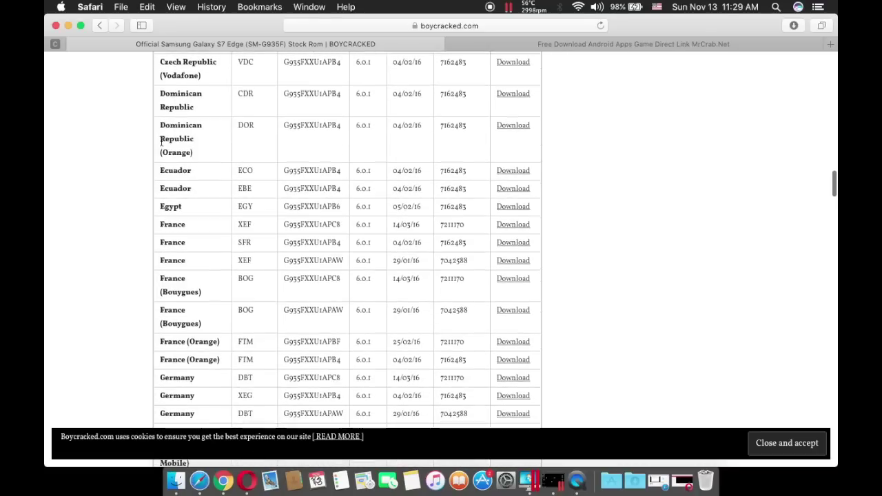
{"action": "scroll", "coordinate": [161, 143], "scroll_direction": "up", "scroll_amount": 6}
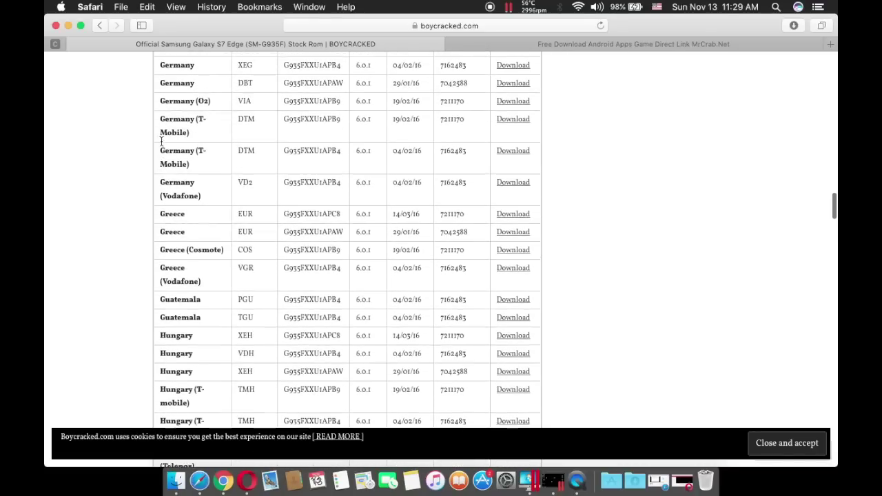
Find the region code XSG on the page and examine the matching United Arab Emirates firmware rows.
{"action": "key", "text": "super+f"}
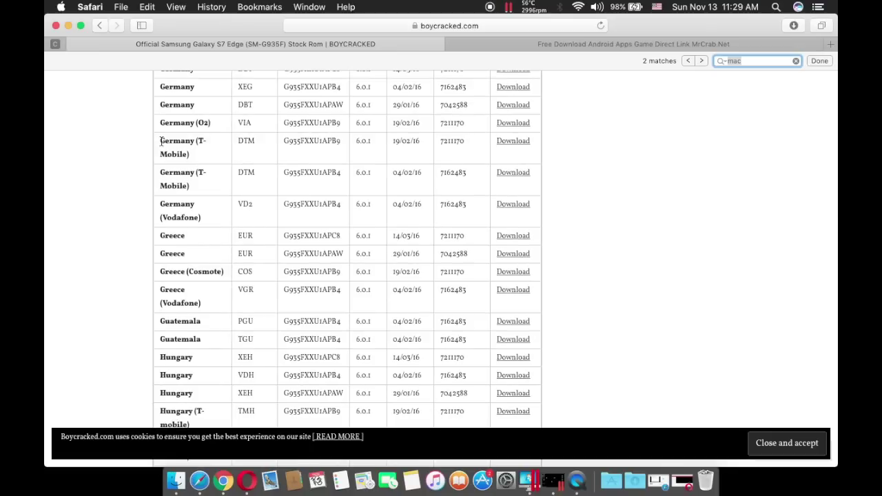
{"action": "key", "text": "Return"}
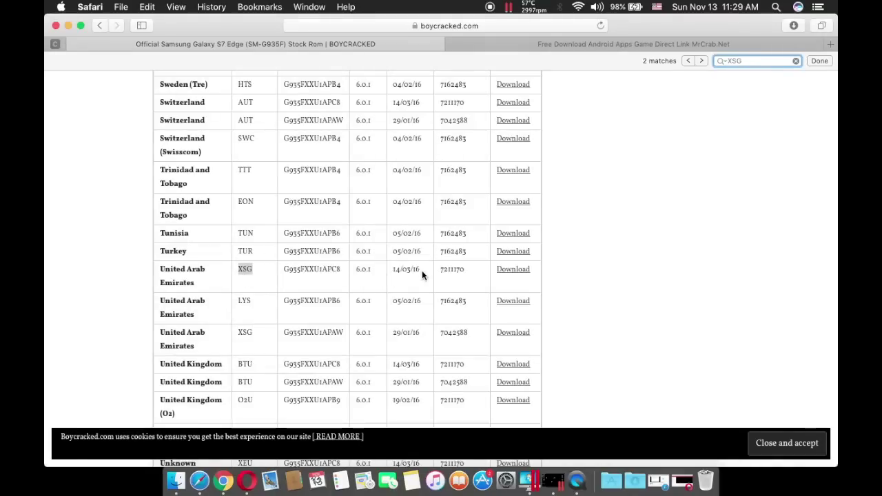
{"action": "left_click", "coordinate": [454, 271]}
{"action": "left_click_drag", "start_coordinate": [454, 270], "coordinate": [268, 276]}
{"action": "left_click_drag", "start_coordinate": [310, 339], "coordinate": [462, 345]}
{"action": "left_click", "coordinate": [449, 343]}
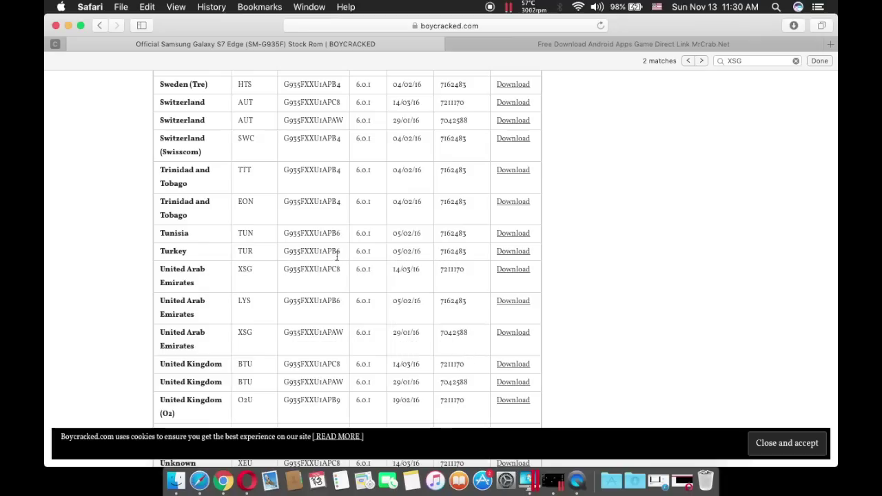
Download the United Arab Emirates XSG firmware G935FXXU1APC8 from build 14/03/16 and check its progress in the downloads list.
{"action": "left_click_drag", "start_coordinate": [348, 276], "coordinate": [503, 274]}
{"action": "left_click", "coordinate": [504, 274]}
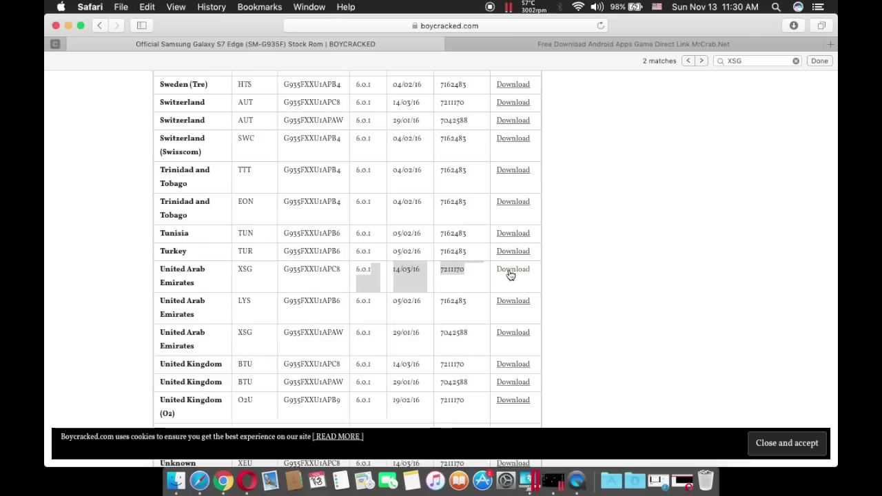
{"action": "left_click", "coordinate": [507, 278]}
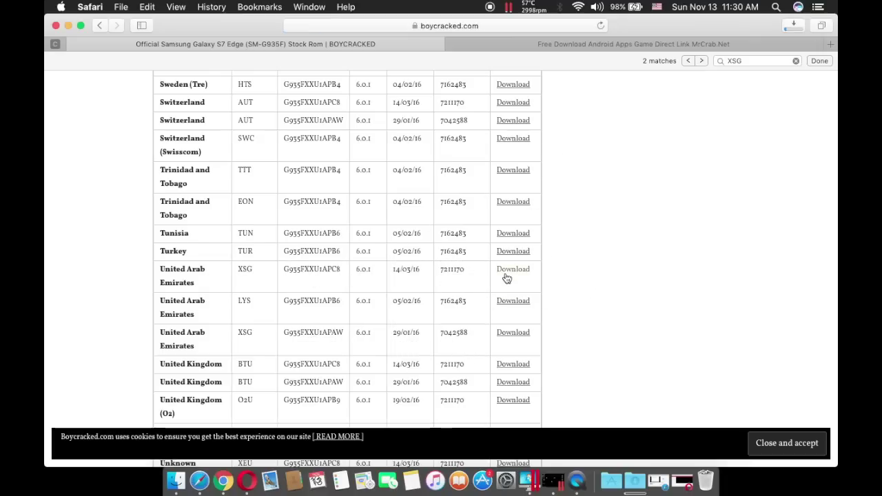
{"action": "left_click", "coordinate": [794, 26]}
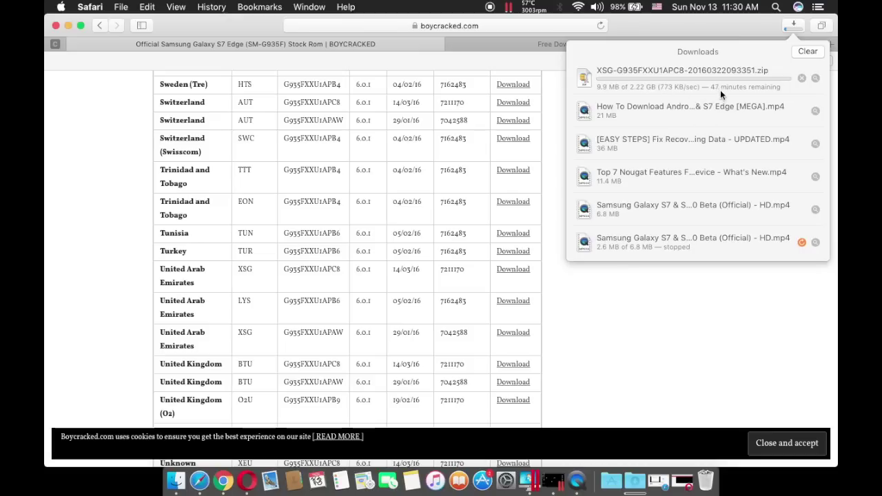
{"action": "left_click", "coordinate": [669, 297]}
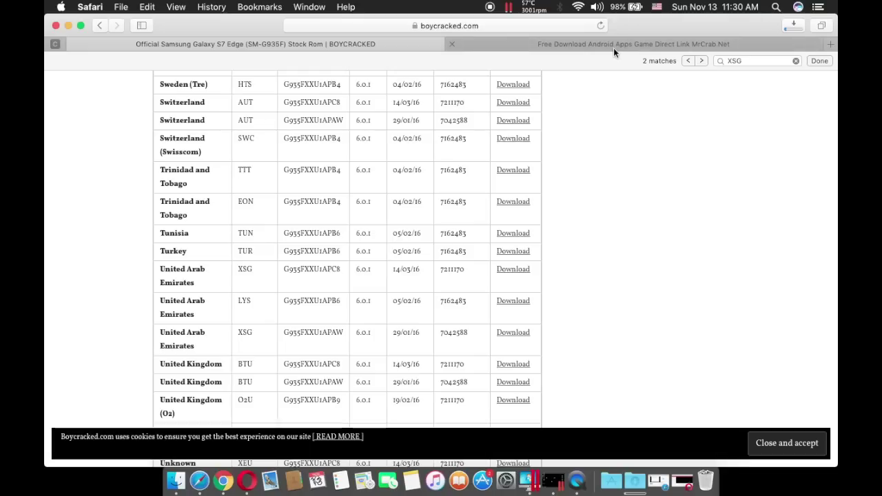
{"action": "scroll", "coordinate": [405, 185], "scroll_direction": "up", "scroll_amount": 5}
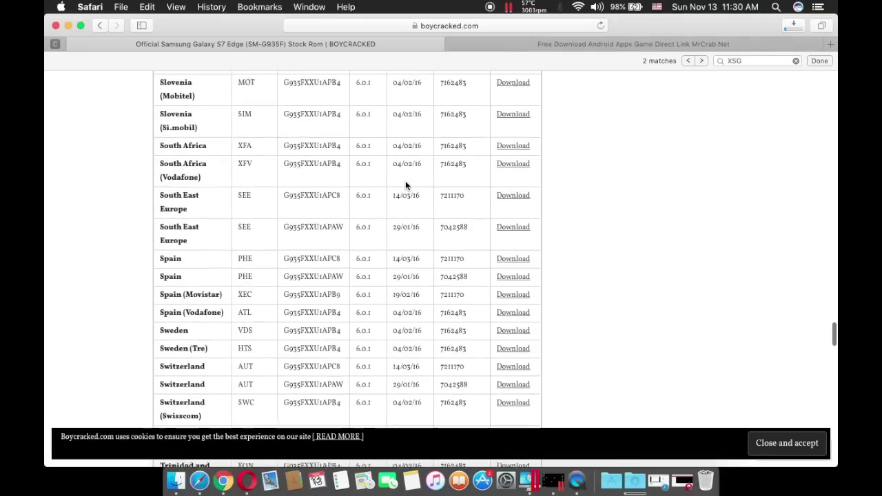
{"action": "scroll", "coordinate": [405, 185], "scroll_direction": "down", "scroll_amount": 15}
{"action": "scroll", "coordinate": [405, 183], "scroll_direction": "down", "scroll_amount": 5}
{"action": "scroll", "coordinate": [405, 183], "scroll_direction": "up", "scroll_amount": 20}
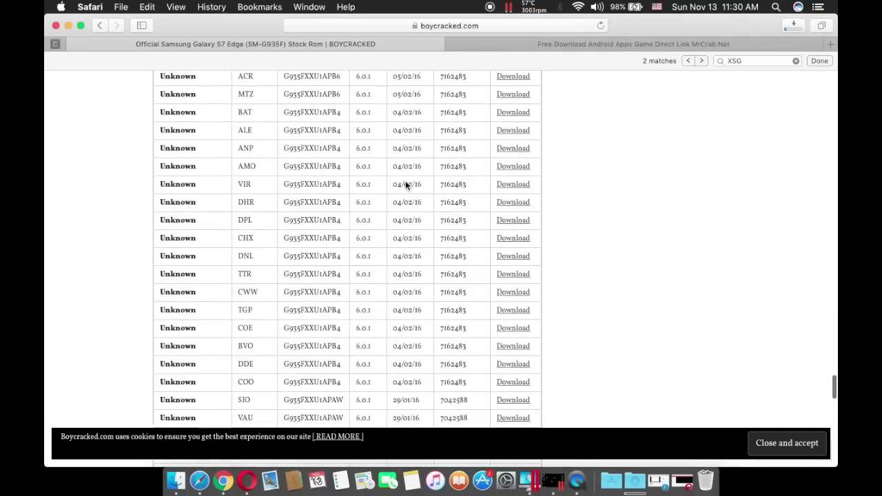
Search the MrCrab.Net site for SM-G935F and open the Samsung Galaxy S7 Edge stock ROM page.
{"action": "left_click", "coordinate": [551, 44]}
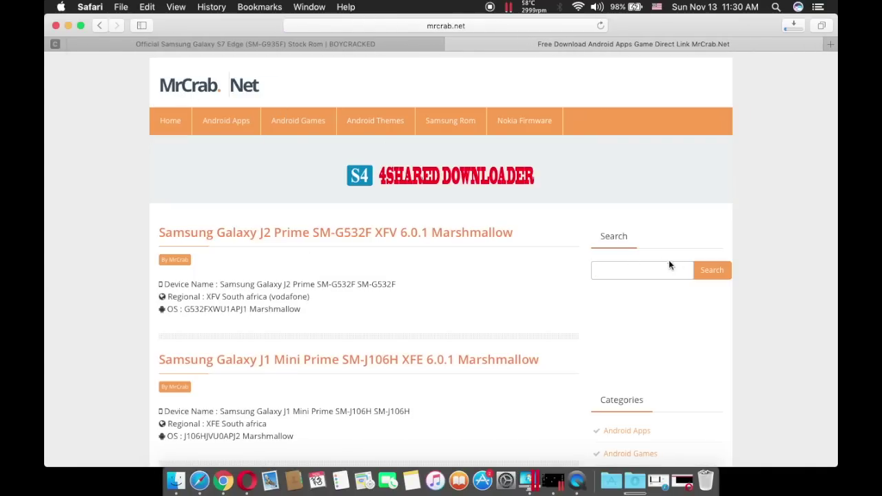
{"action": "left_click", "coordinate": [640, 271]}
{"action": "type", "text": "SM-"}
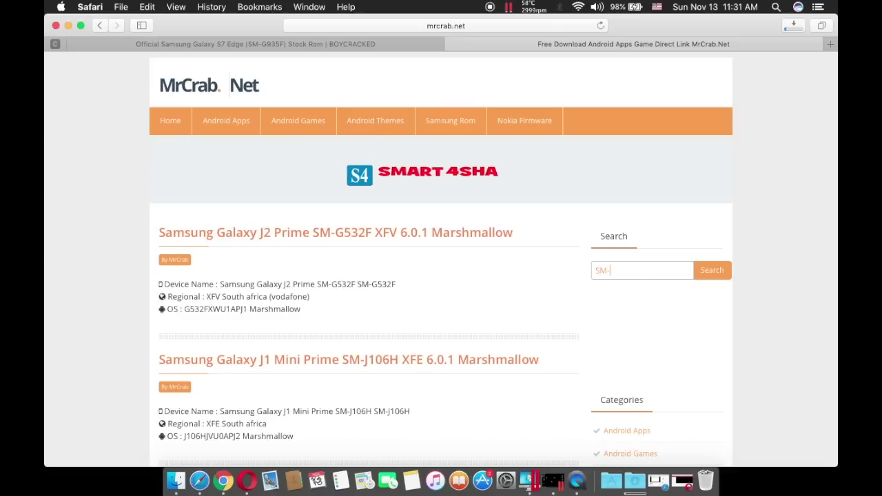
{"action": "type", "text": "G"}
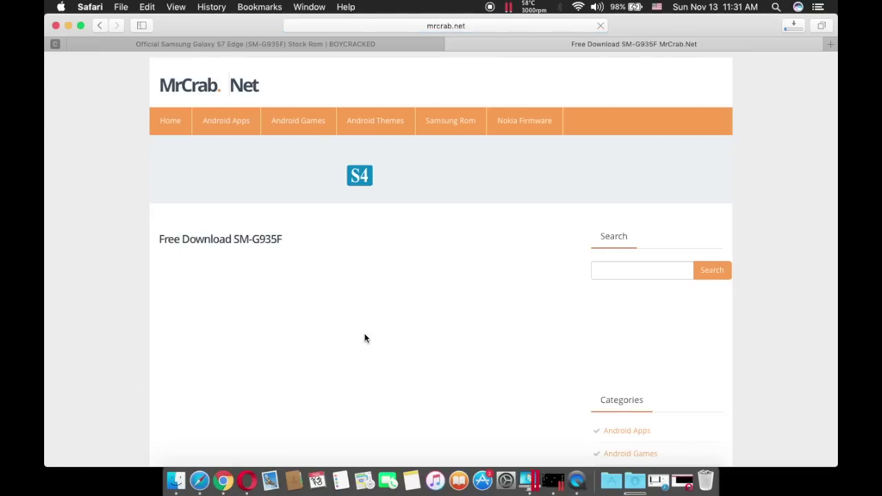
{"action": "scroll", "coordinate": [366, 338], "scroll_direction": "down", "scroll_amount": 5}
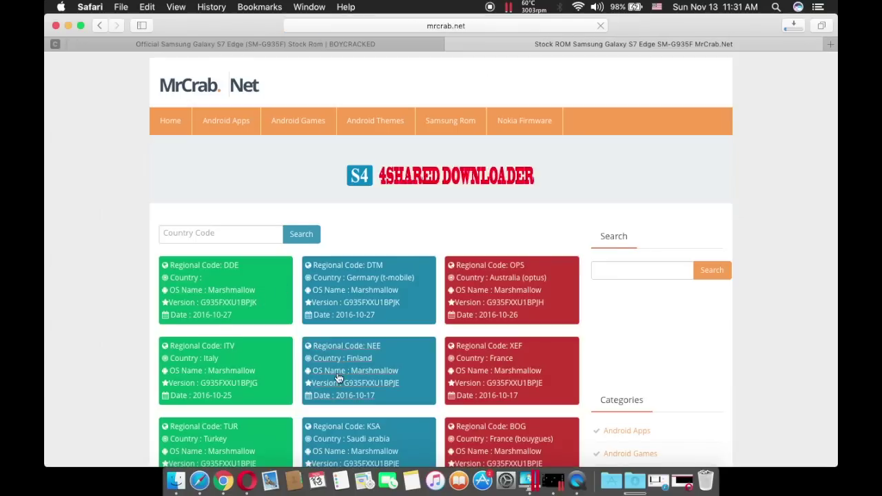
Look through the Galaxy S7 Edge firmware cards for their regional codes, countries, versions and dates.
{"action": "scroll", "coordinate": [338, 378], "scroll_direction": "down", "scroll_amount": 5}
{"action": "scroll", "coordinate": [337, 372], "scroll_direction": "down", "scroll_amount": 15}
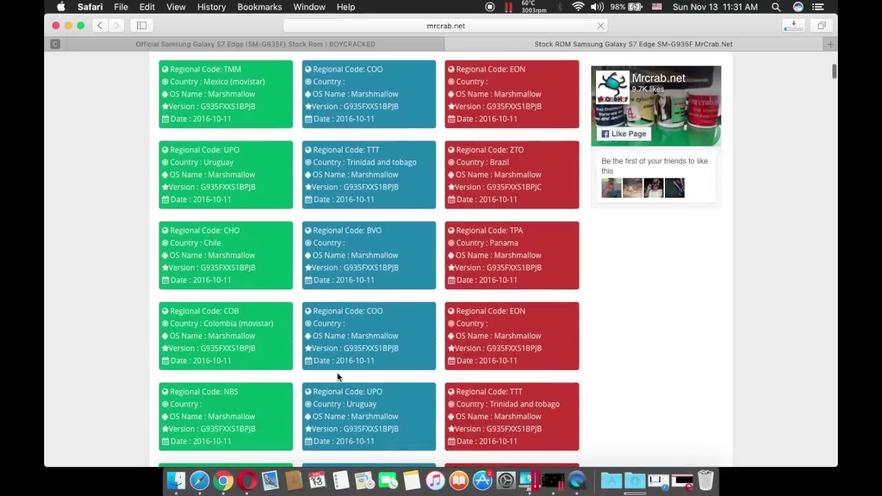
{"action": "scroll", "coordinate": [337, 372], "scroll_direction": "up", "scroll_amount": 10}
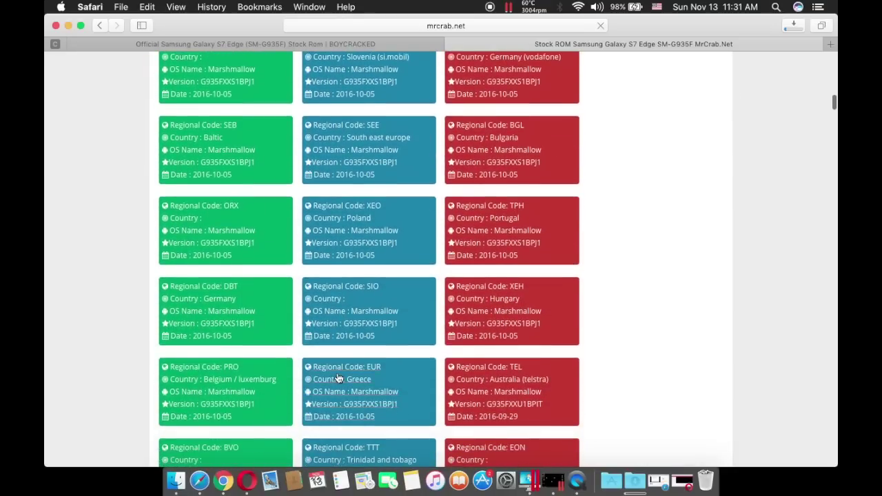
{"action": "scroll", "coordinate": [311, 334], "scroll_direction": "down", "scroll_amount": 8}
{"action": "scroll", "coordinate": [356, 239], "scroll_direction": "up", "scroll_amount": 15}
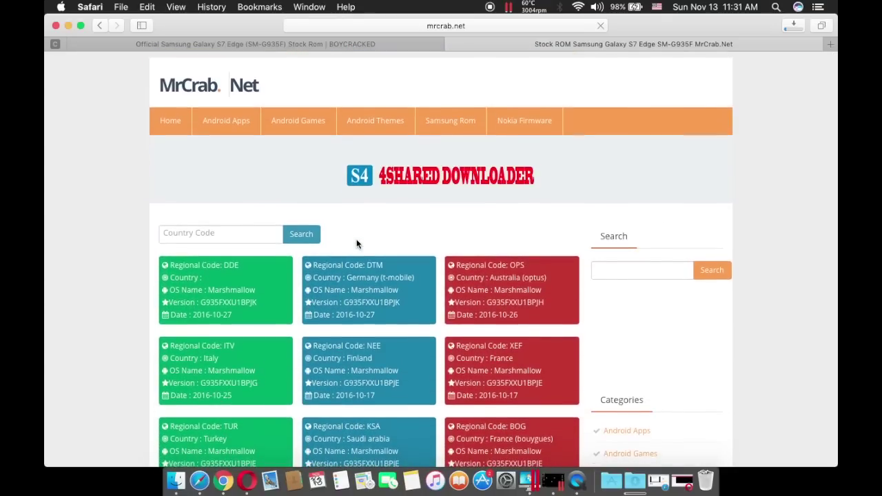
{"action": "scroll", "coordinate": [357, 244], "scroll_direction": "down", "scroll_amount": 3}
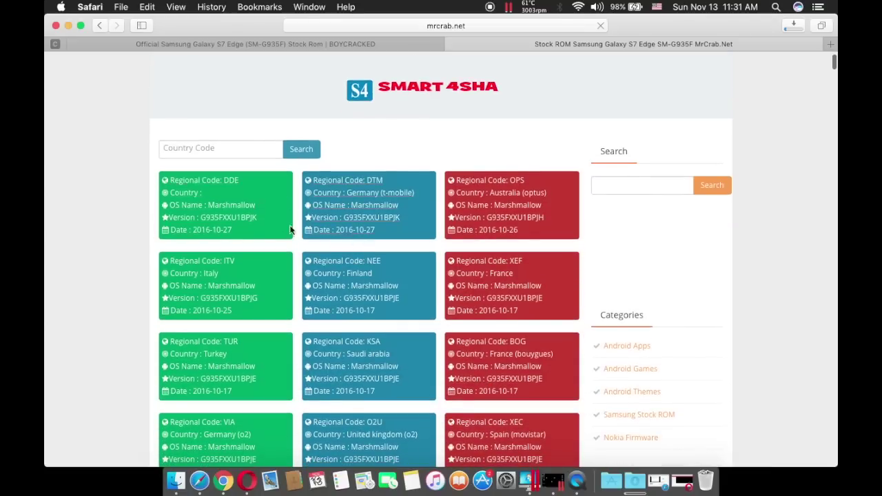
Find "United Arab" on the page to open the XSG Marshmallow 6.0.1 firmware entry, and close the pop-up virus-warning page.
{"action": "key", "text": "super+f"}
{"action": "type", "text": "Unite"}
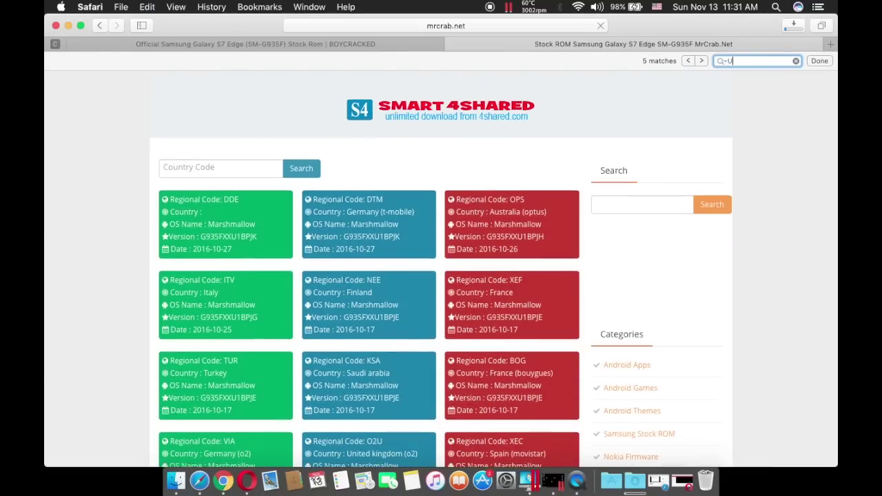
{"action": "type", "text": "d Arab"}
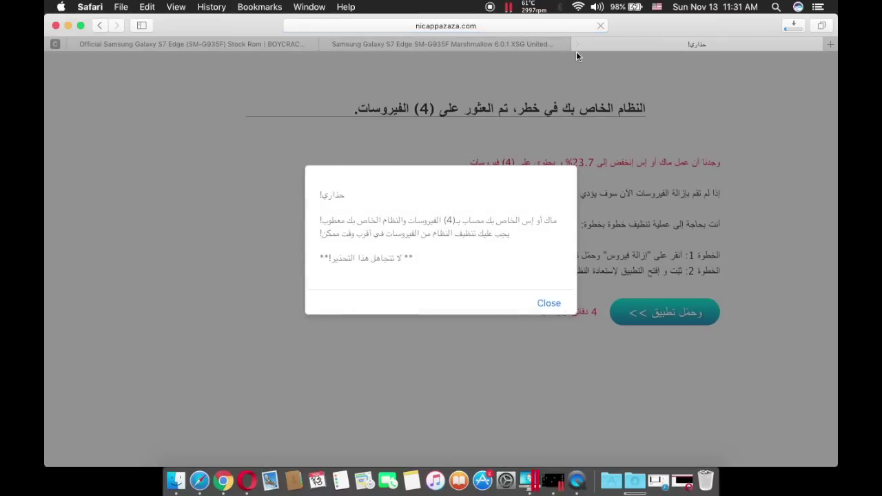
{"action": "left_click", "coordinate": [577, 45]}
{"action": "scroll", "coordinate": [270, 356], "scroll_direction": "down", "scroll_amount": 3}
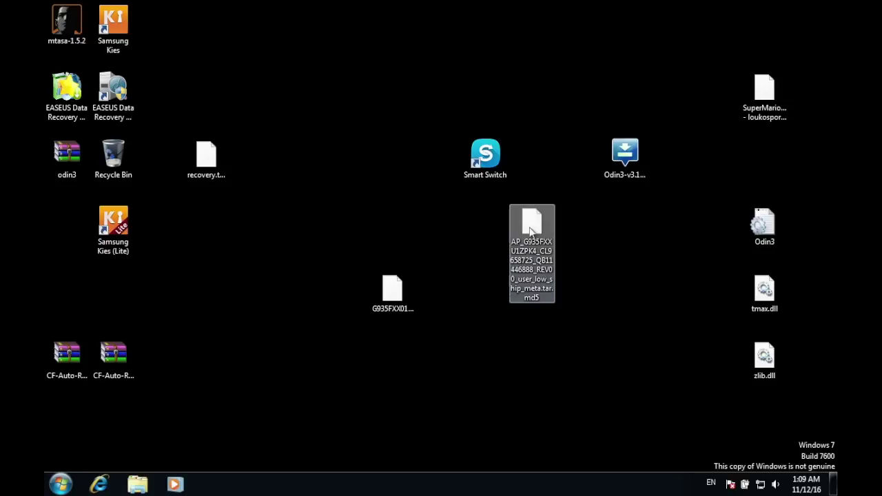
On the Windows desktop, move the AP firmware file beside the G935FXX01 file and Odin3-v3.10.6 above the Odin3 configuration file.
{"action": "left_click_drag", "start_coordinate": [536, 229], "coordinate": [536, 290]}
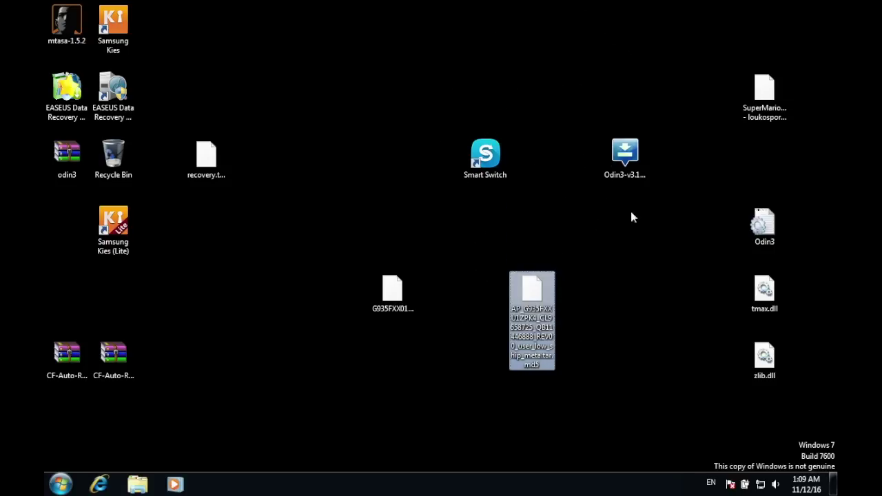
{"action": "left_click_drag", "start_coordinate": [624, 153], "coordinate": [707, 155]}
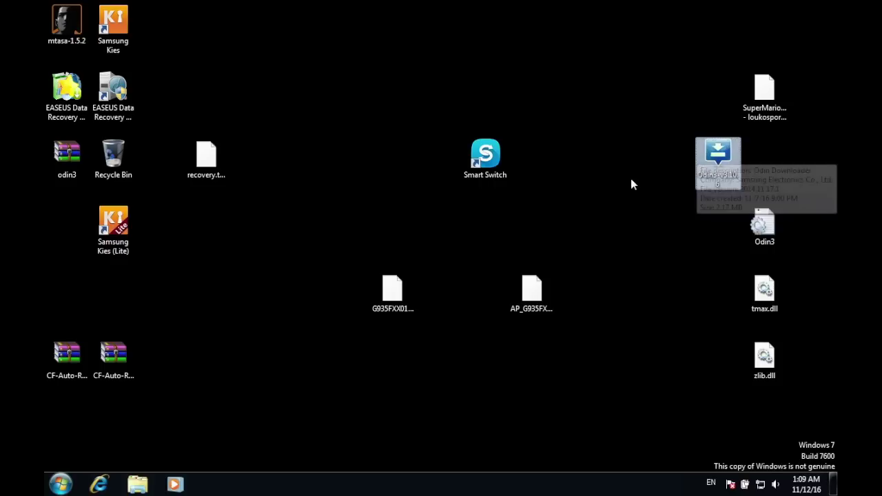
{"action": "left_click_drag", "start_coordinate": [708, 163], "coordinate": [742, 169]}
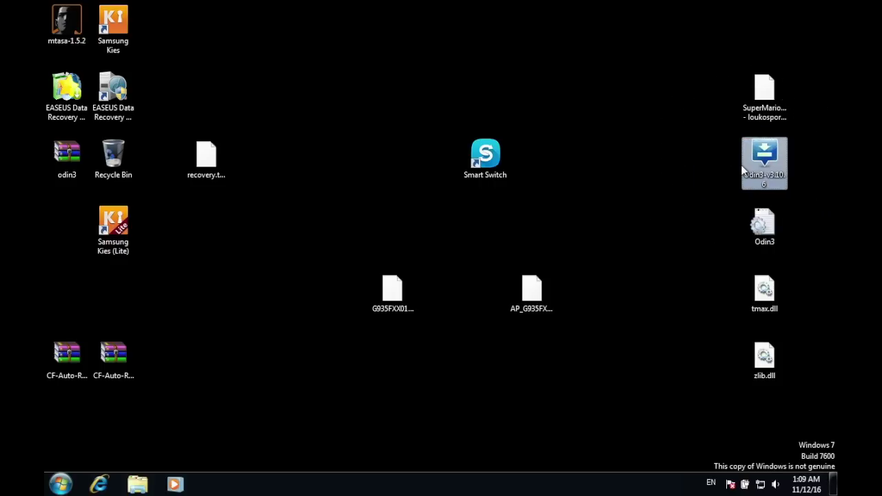
{"action": "right_click", "coordinate": [610, 169]}
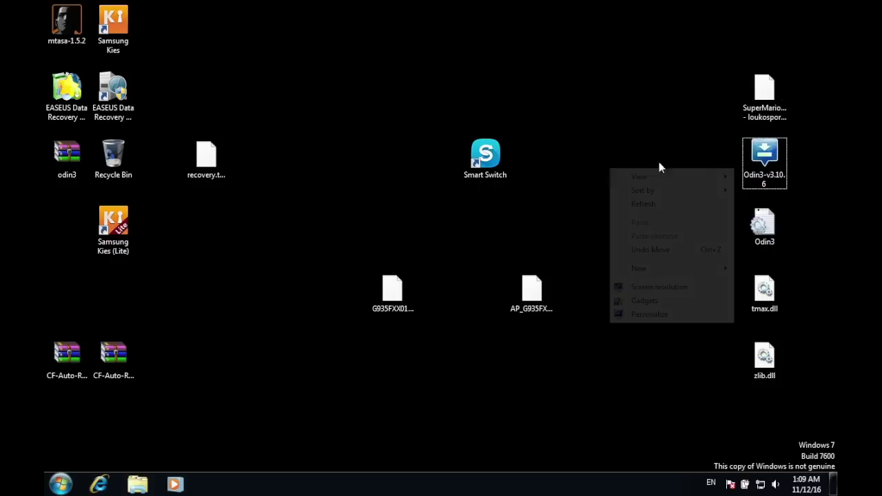
Launch Odin3 v3.10.6 and load AP_G935FXXU1ZPK4_CL9658725_QB11446888_REV00_user_low_ship_meta.tar.md5 from the desktop as the AP file.
{"action": "left_click", "coordinate": [755, 157]}
{"action": "double_click", "coordinate": [756, 157]}
{"action": "left_click", "coordinate": [452, 256]}
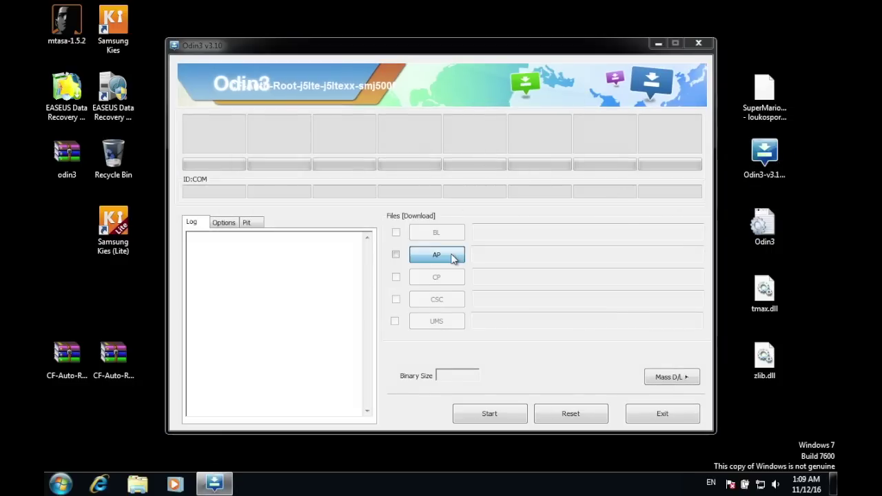
{"action": "left_click_drag", "start_coordinate": [621, 207], "coordinate": [492, 257]}
{"action": "left_click", "coordinate": [429, 242]}
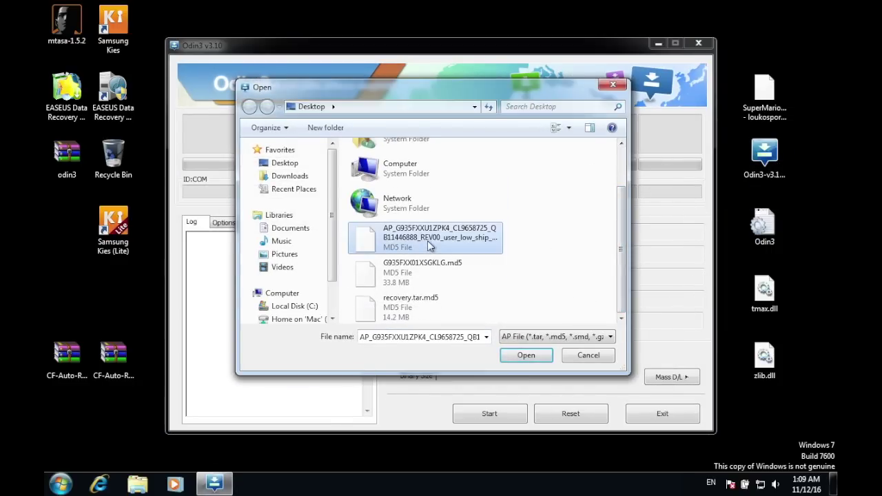
{"action": "left_click", "coordinate": [527, 357]}
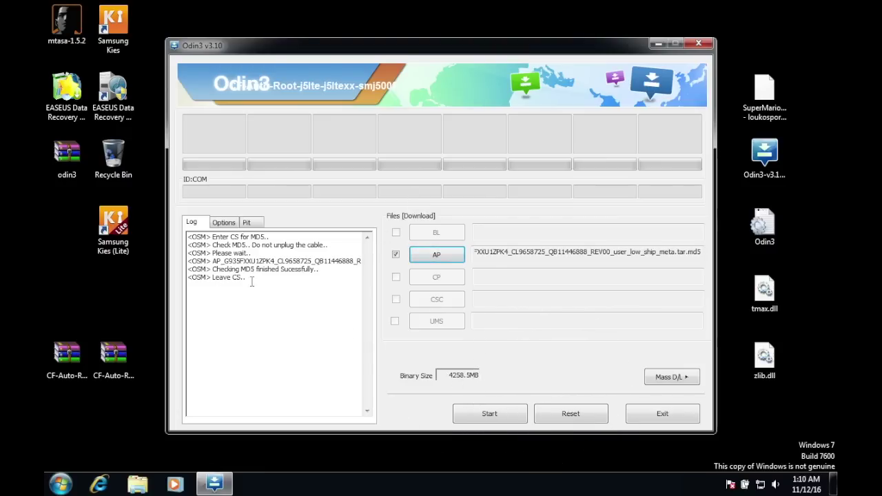
{"action": "left_click", "coordinate": [197, 288]}
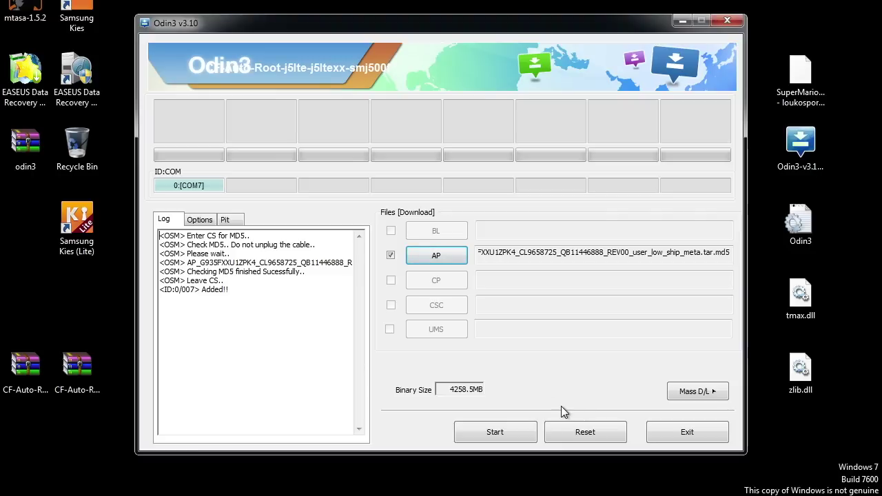
Exit Odin3 and launch Samsung Smart Switch from the desktop.
{"action": "left_click", "coordinate": [677, 432]}
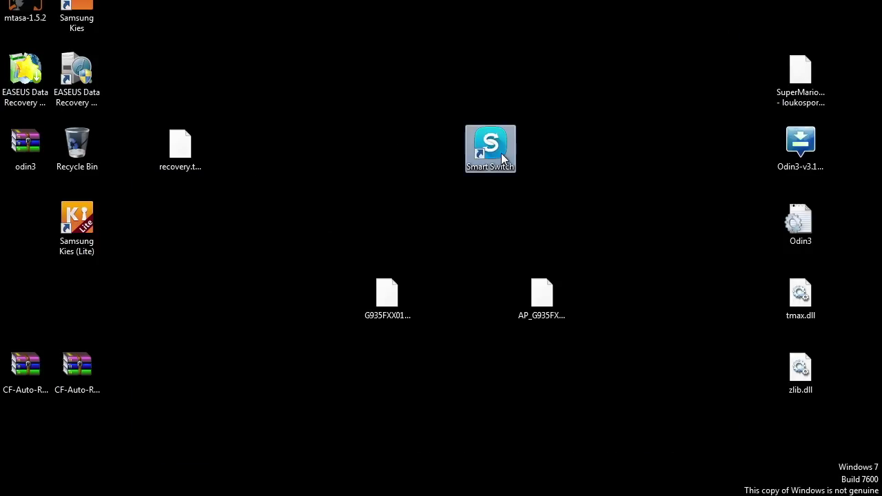
{"action": "double_click", "coordinate": [501, 153]}
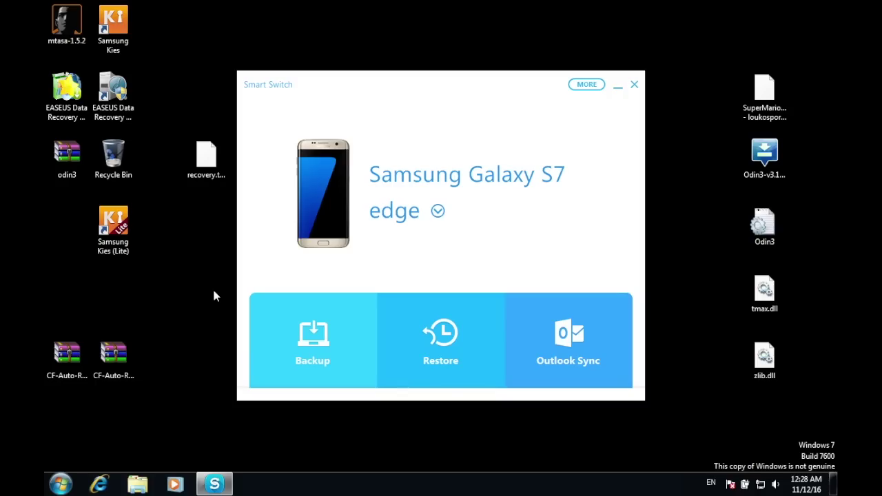